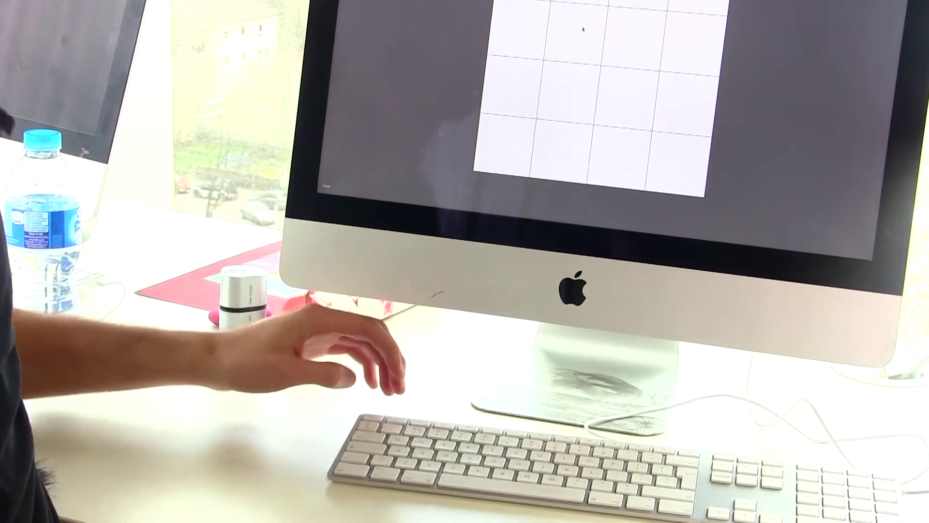
- Colour the top row with keys 1, 2 and 4, recolouring the top-left square twice
{"action": "key", "text": "1"}
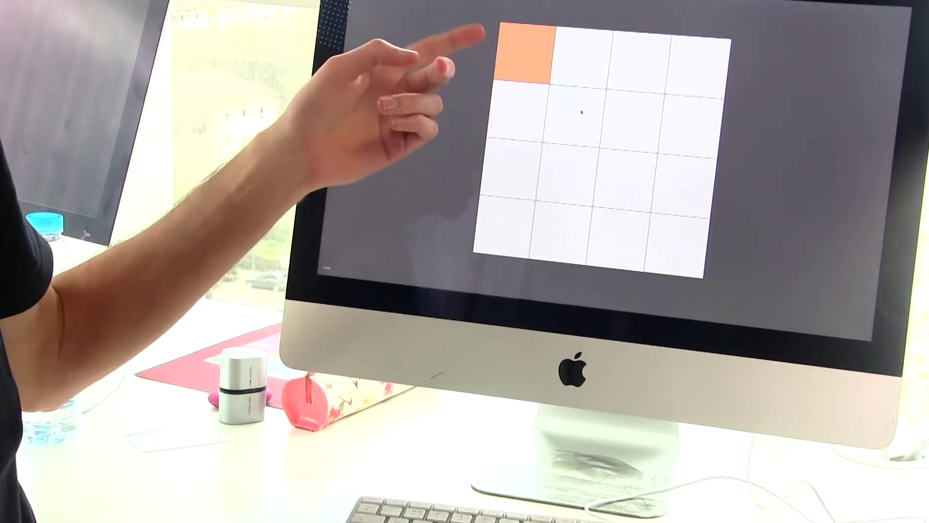
{"action": "key", "text": "1"}
{"action": "key", "text": "1"}
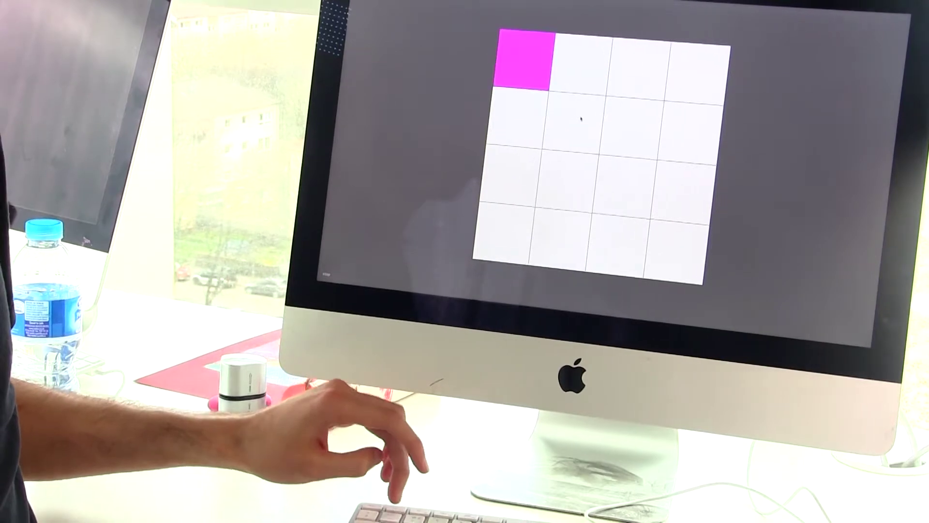
{"action": "key", "text": "1"}
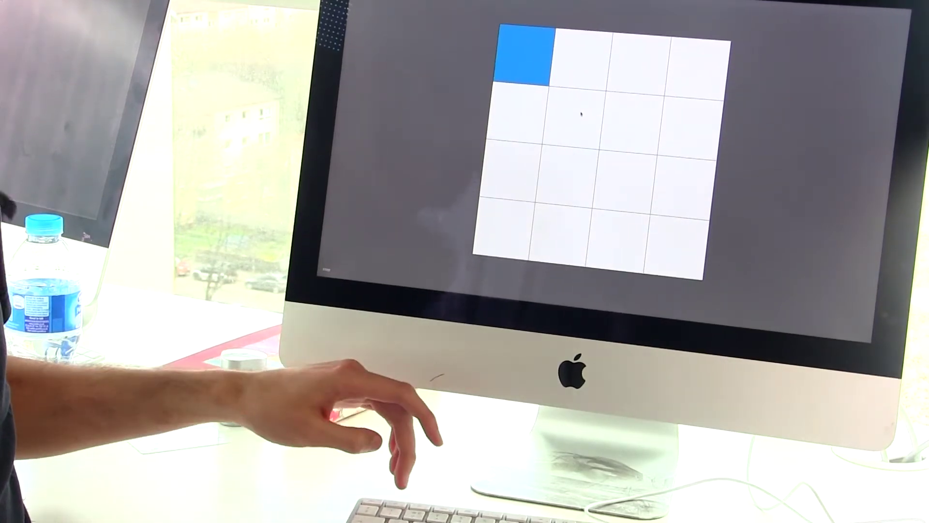
{"action": "key", "text": "2"}
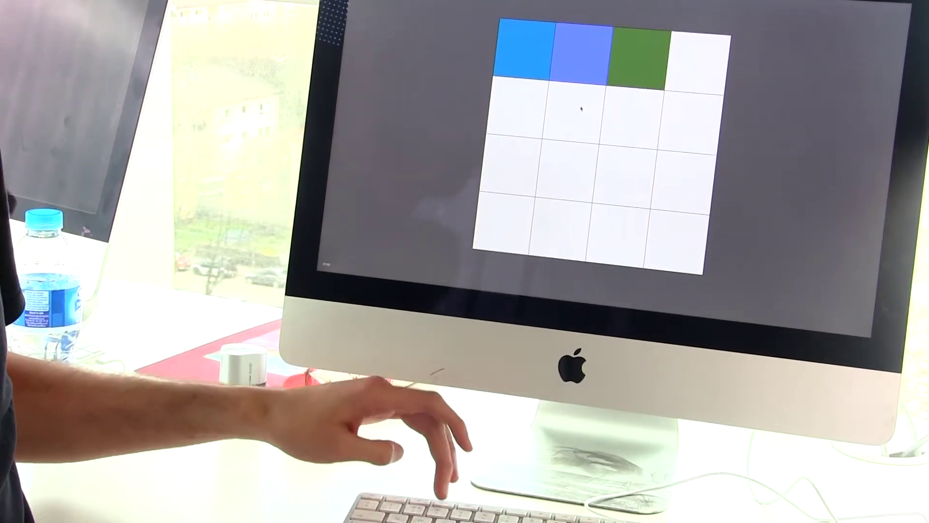
{"action": "key", "text": "4"}
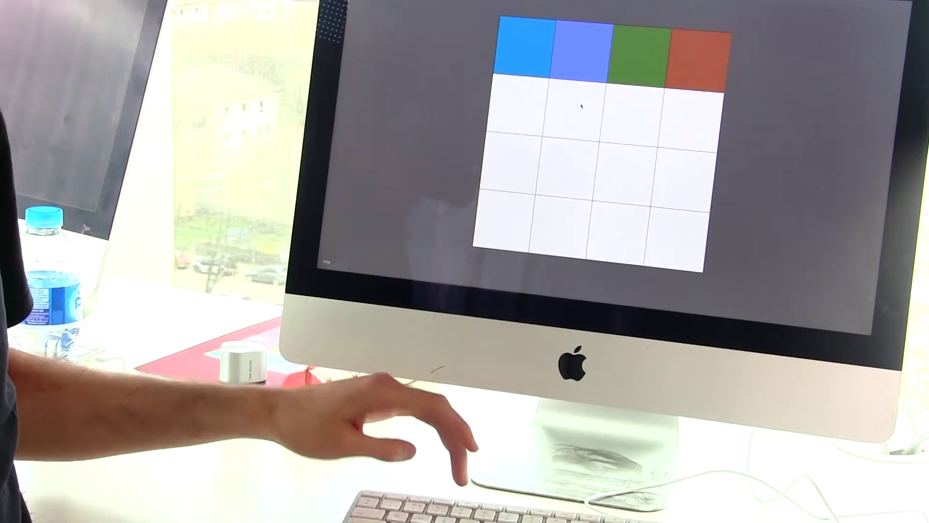
- Colour the second row with keys Q, E, R and W, then recolour with Q
{"action": "key", "text": "q"}
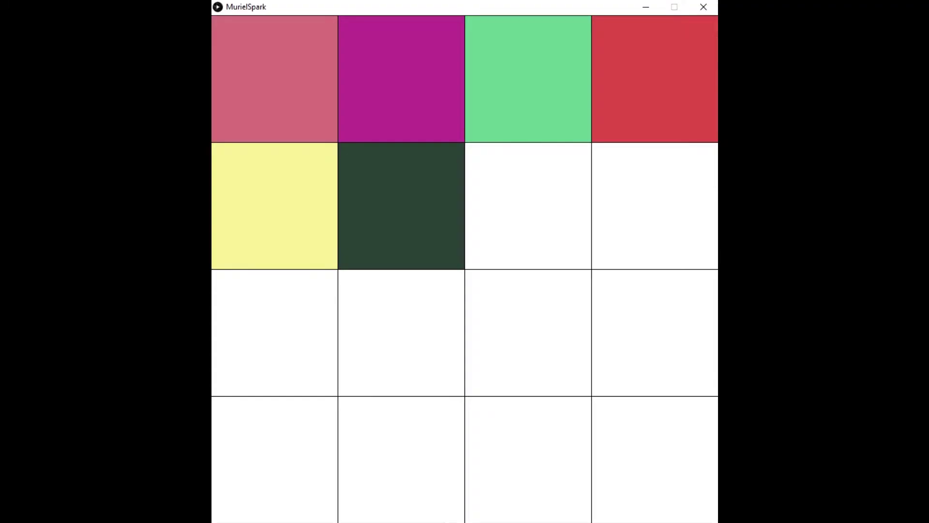
{"action": "key", "text": "e"}
{"action": "key", "text": "r"}
{"action": "key", "text": "w"}
{"action": "key", "text": "q"}
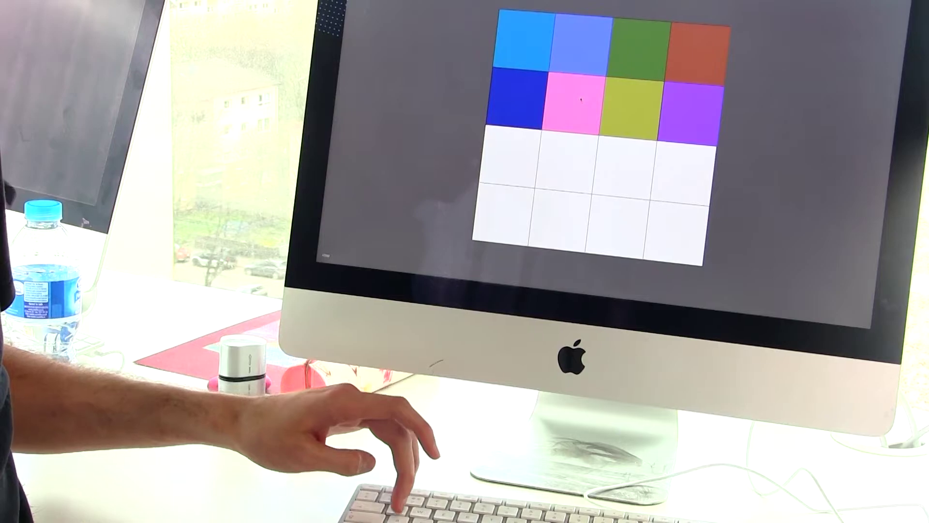
- Colour the third row with keys A, S, D and F, then recolour with D
{"action": "key", "text": "a"}
{"action": "key", "text": "s"}
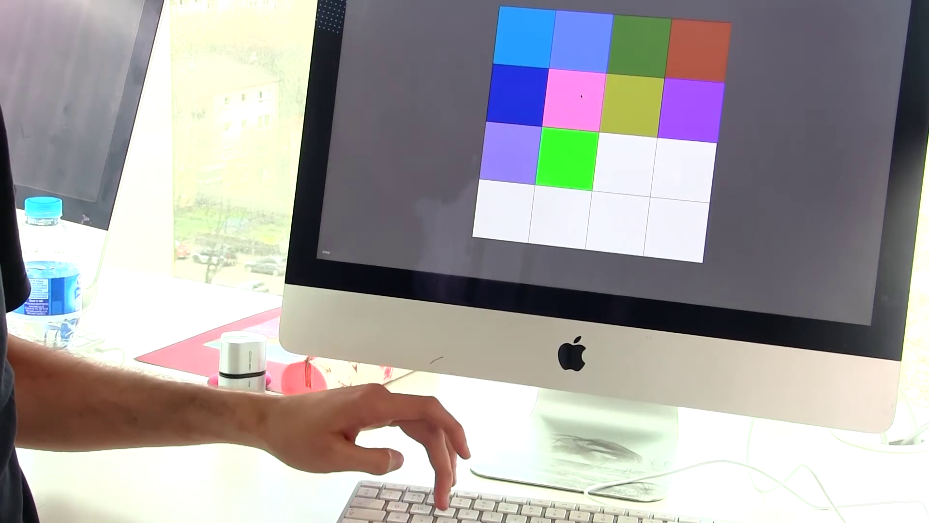
{"action": "key", "text": "d"}
{"action": "key", "text": "f"}
{"action": "key", "text": "f"}
{"action": "key", "text": "d"}
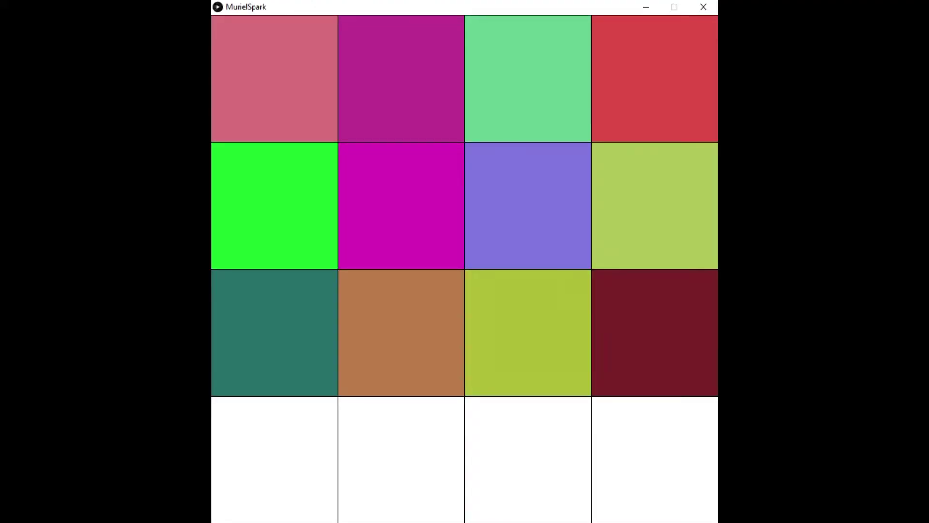
- Fill the bottom row's second, third and right squares with keys X, C and V
{"action": "key", "text": "x"}
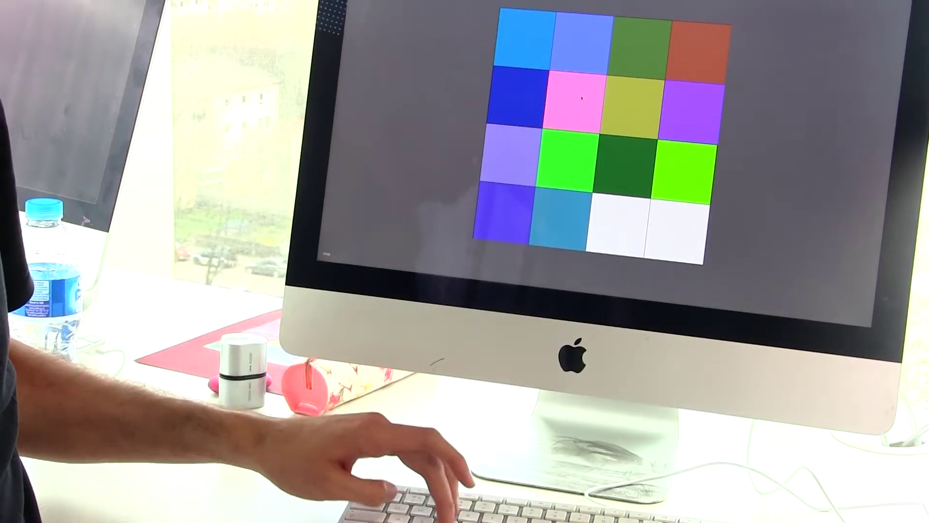
{"action": "key", "text": "c"}
{"action": "key", "text": "v"}
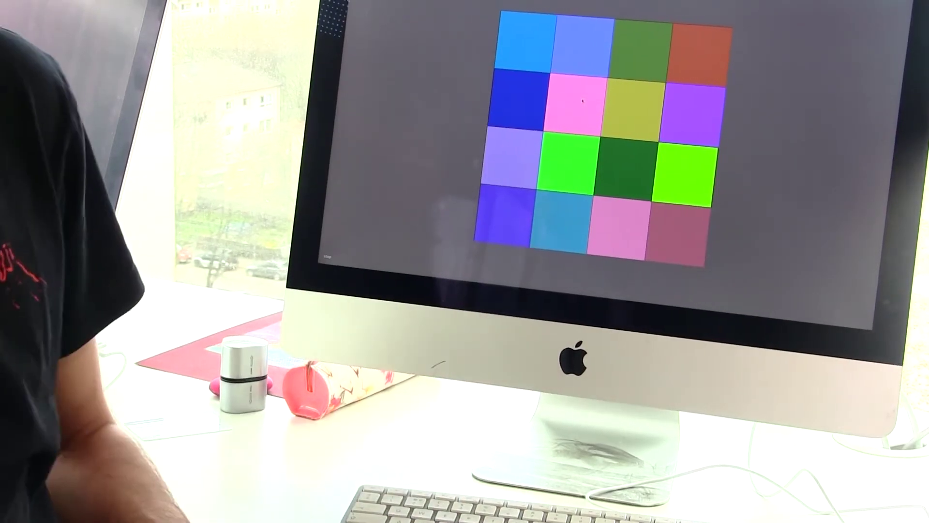